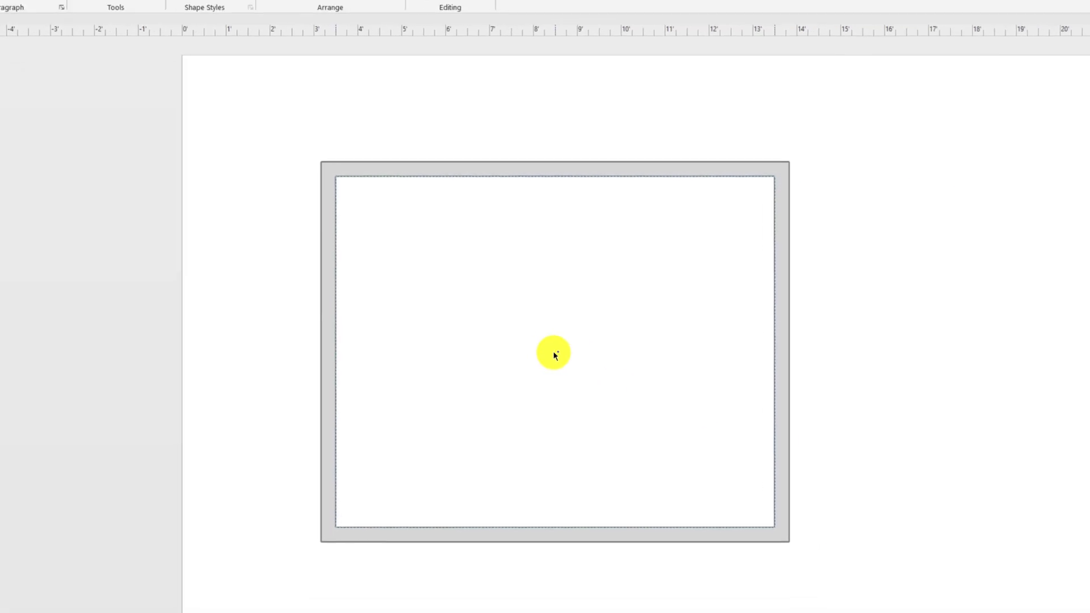
- Shrink the room to about 7'-7 1/16" wide by dragging its resize handles
{"action": "left_click", "coordinate": [342, 320]}
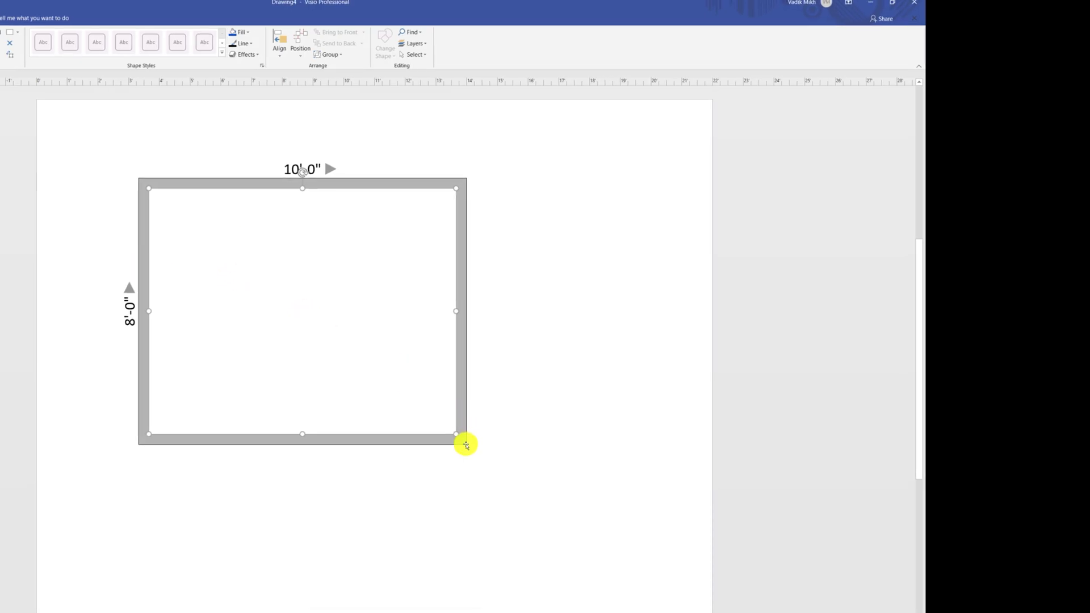
{"action": "left_click_drag", "start_coordinate": [464, 446], "coordinate": [449, 431]}
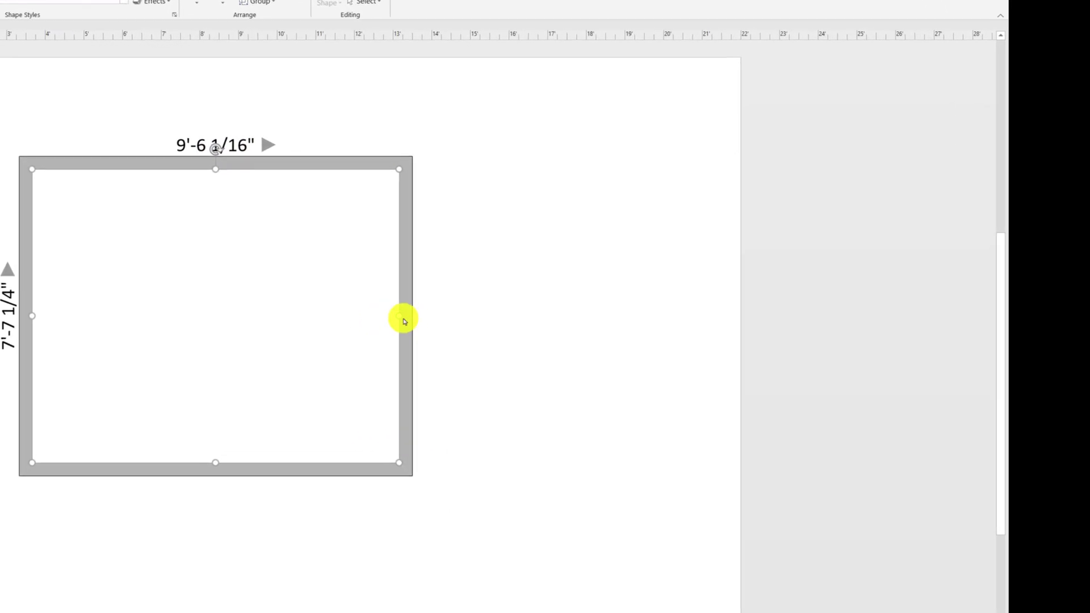
{"action": "left_click_drag", "start_coordinate": [391, 320], "coordinate": [331, 304]}
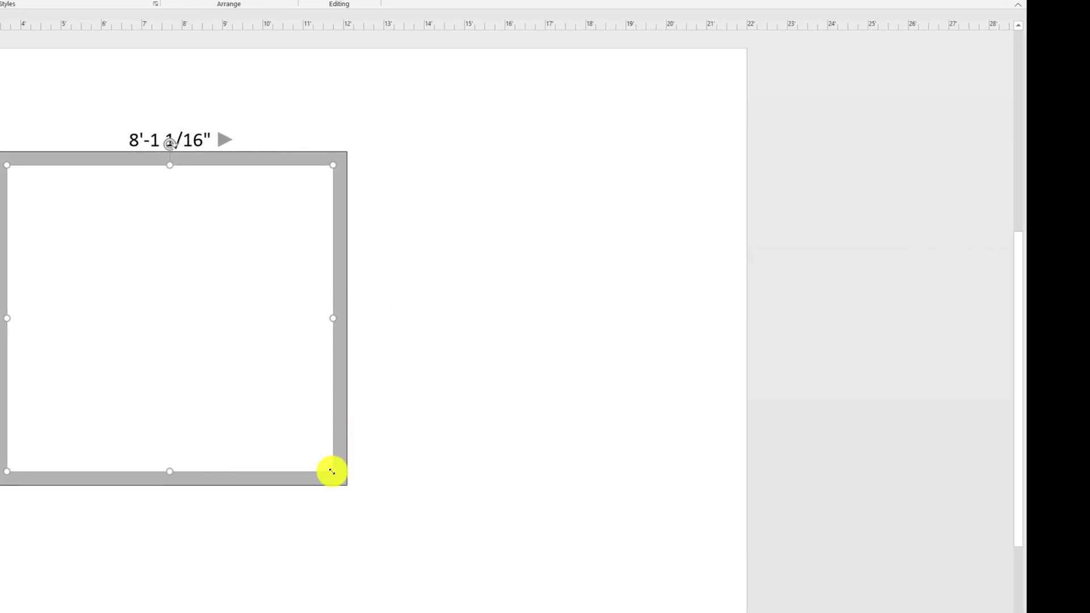
{"action": "left_click_drag", "start_coordinate": [332, 471], "coordinate": [313, 407]}
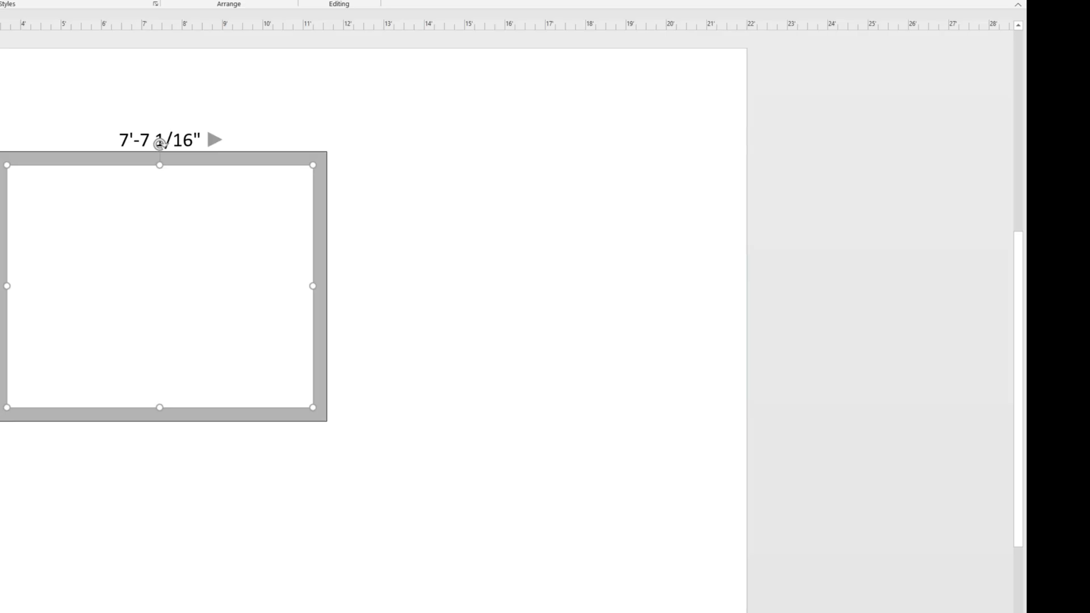
- Add a door to the right wall, a 2'-6" window to the top wall, and a window to the left wall
{"action": "left_click_drag", "start_coordinate": [0, 228], "coordinate": [318, 250]}
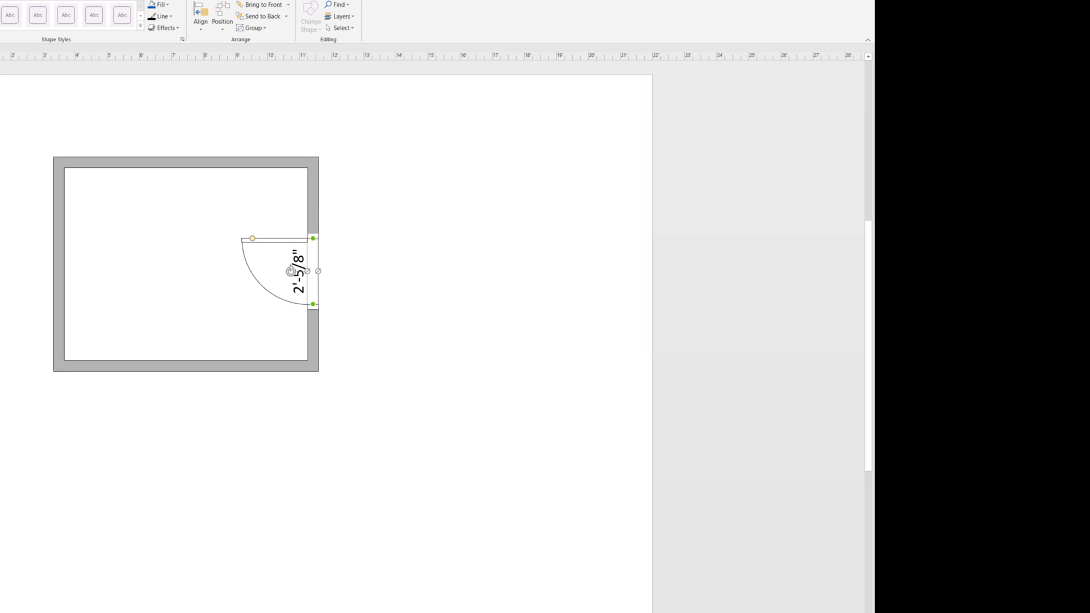
{"action": "left_click_drag", "start_coordinate": [0, 170], "coordinate": [186, 162]}
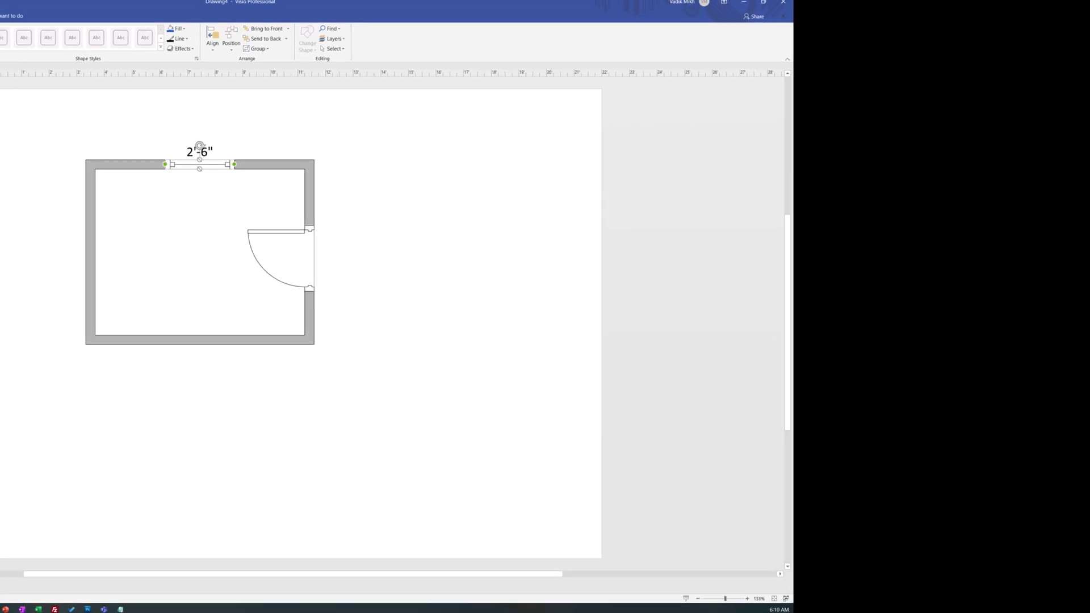
{"action": "left_click_drag", "start_coordinate": [0, 250], "coordinate": [74, 250]}
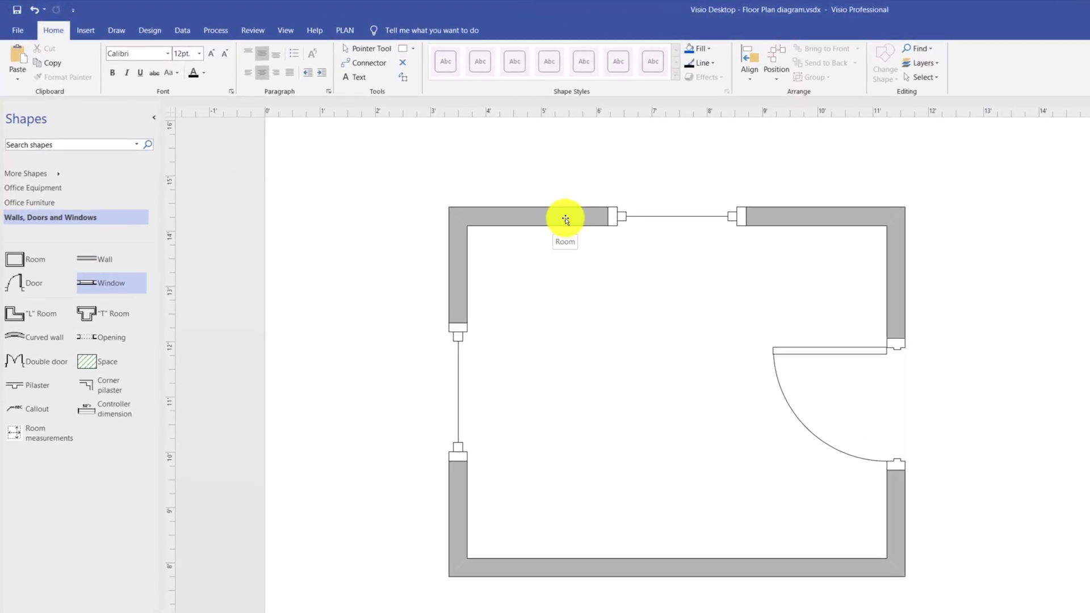
{"action": "left_click", "coordinate": [566, 220]}
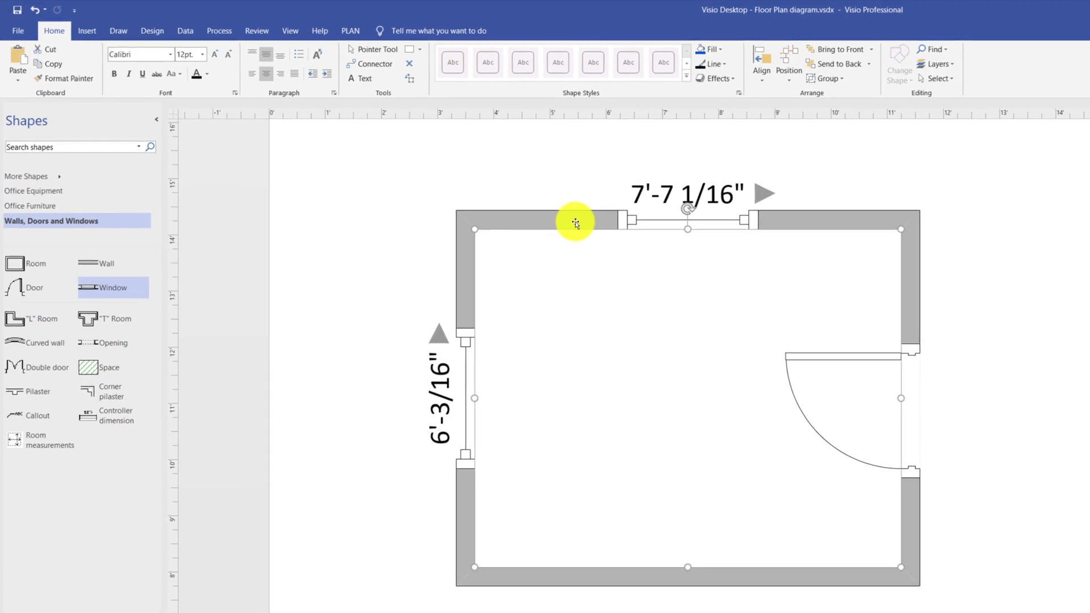
{"action": "right_click", "coordinate": [576, 223]}
{"action": "left_click", "coordinate": [616, 386]}
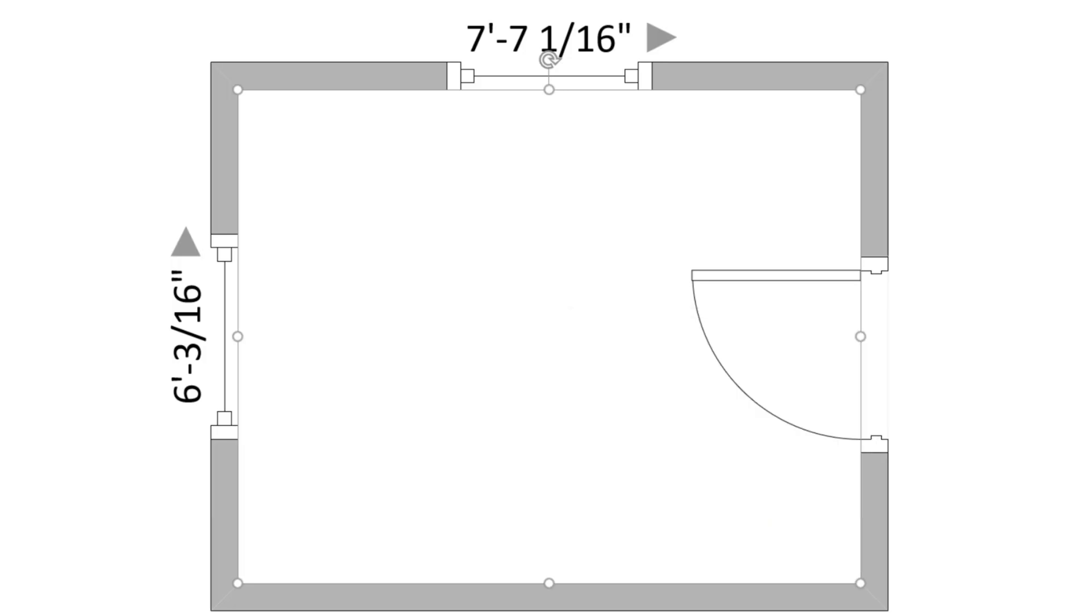
- Reverse the door's in/out opening so it swings outward
{"action": "left_click", "coordinate": [830, 282]}
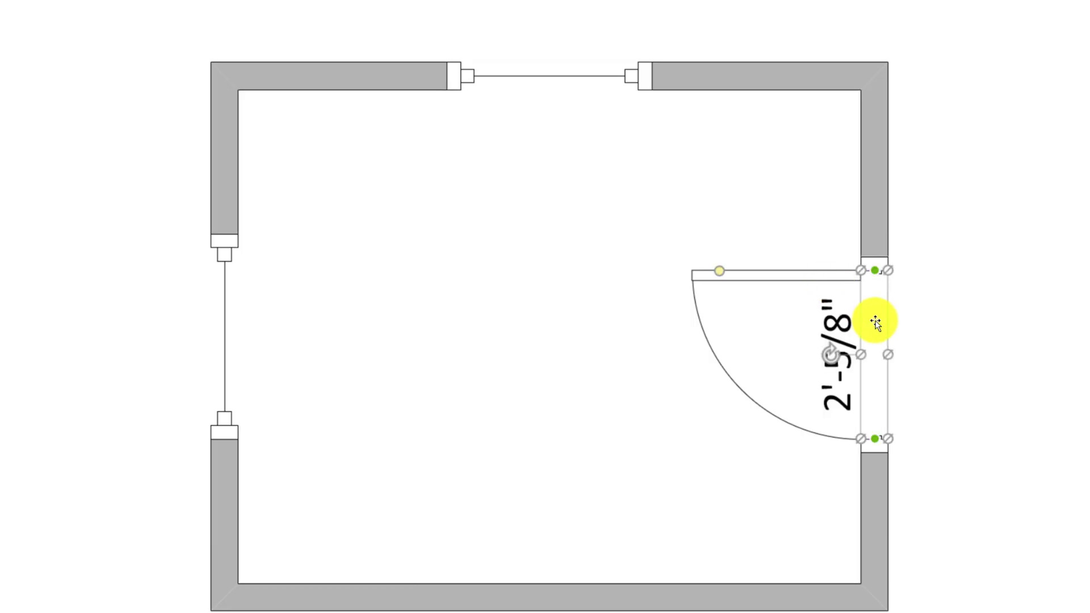
{"action": "right_click", "coordinate": [876, 322]}
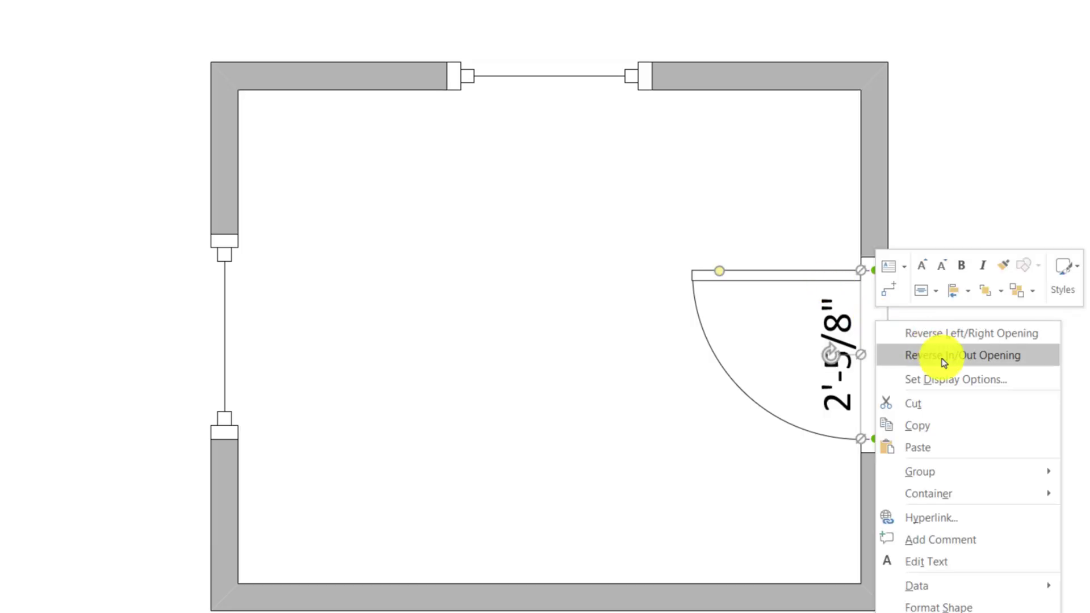
{"action": "left_click", "coordinate": [965, 356]}
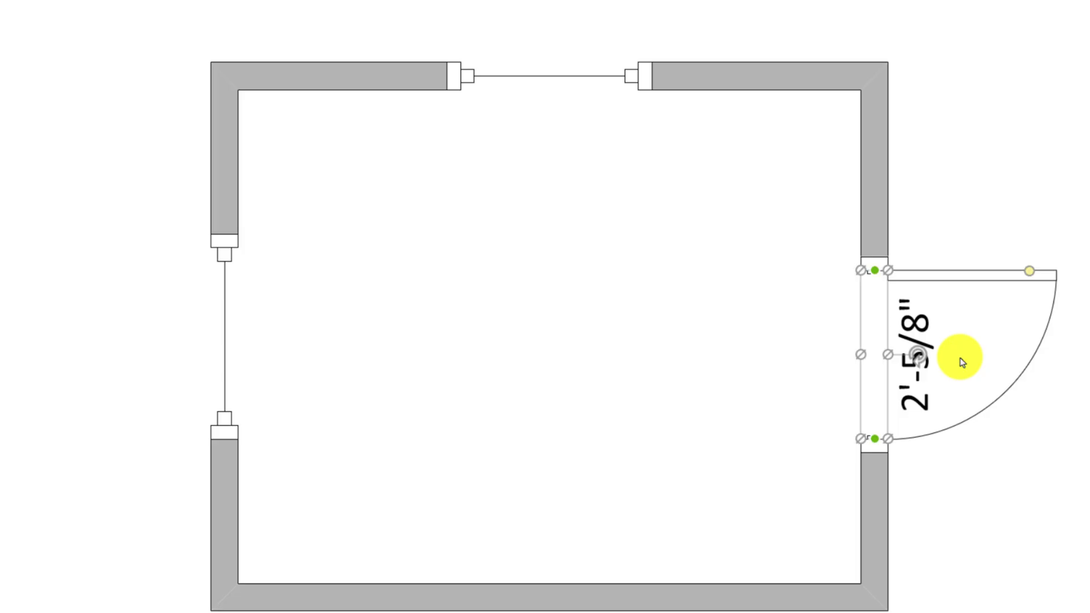
- Set the door display options to show the header and a closed panel
{"action": "right_click", "coordinate": [936, 345]}
{"action": "left_click", "coordinate": [943, 383]}
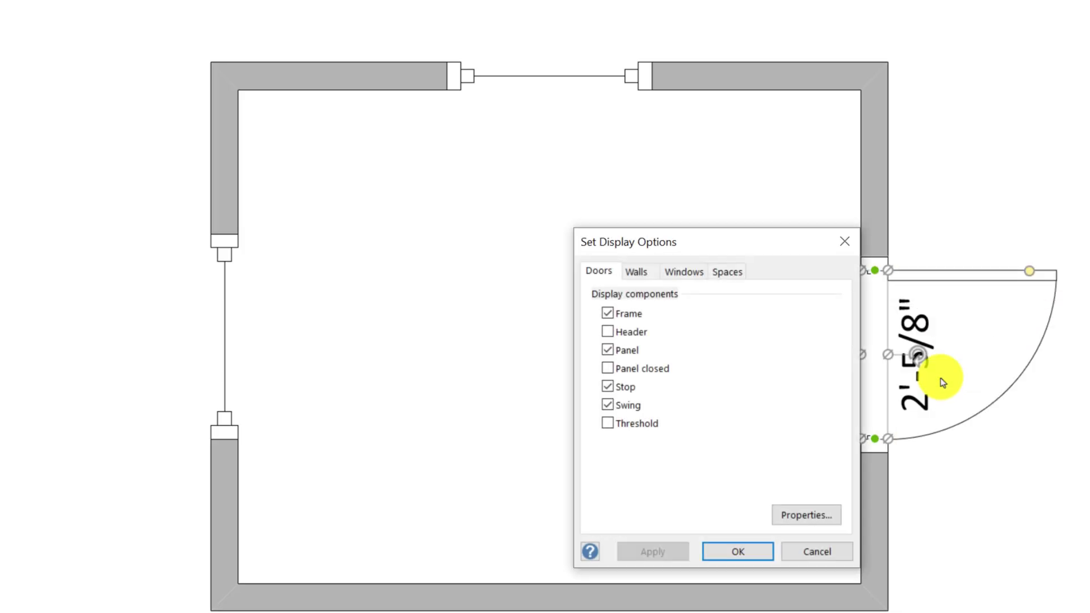
{"action": "left_click", "coordinate": [605, 333]}
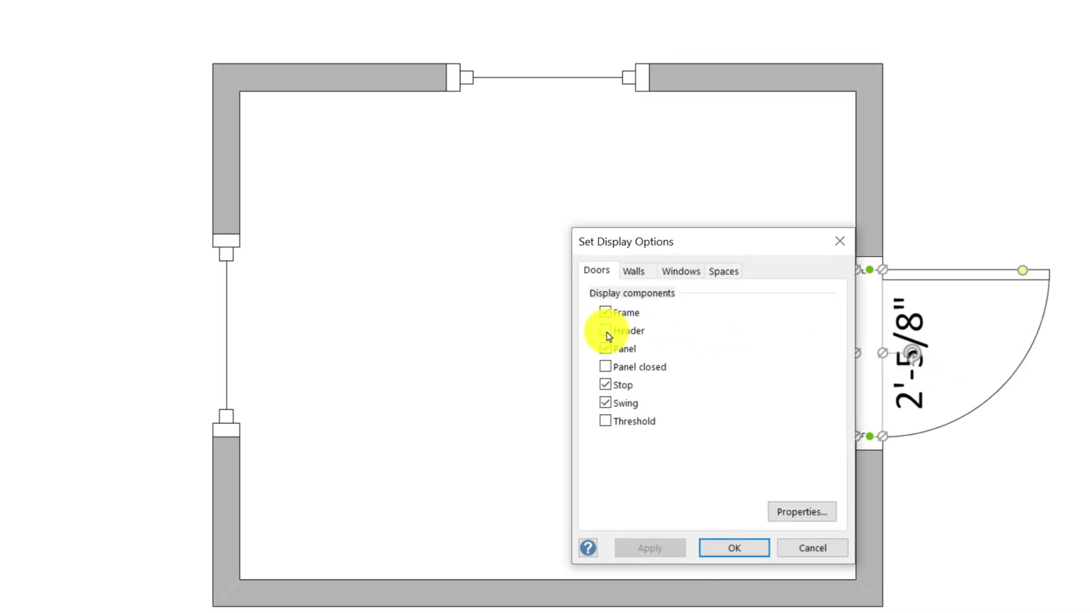
{"action": "left_click", "coordinate": [606, 367]}
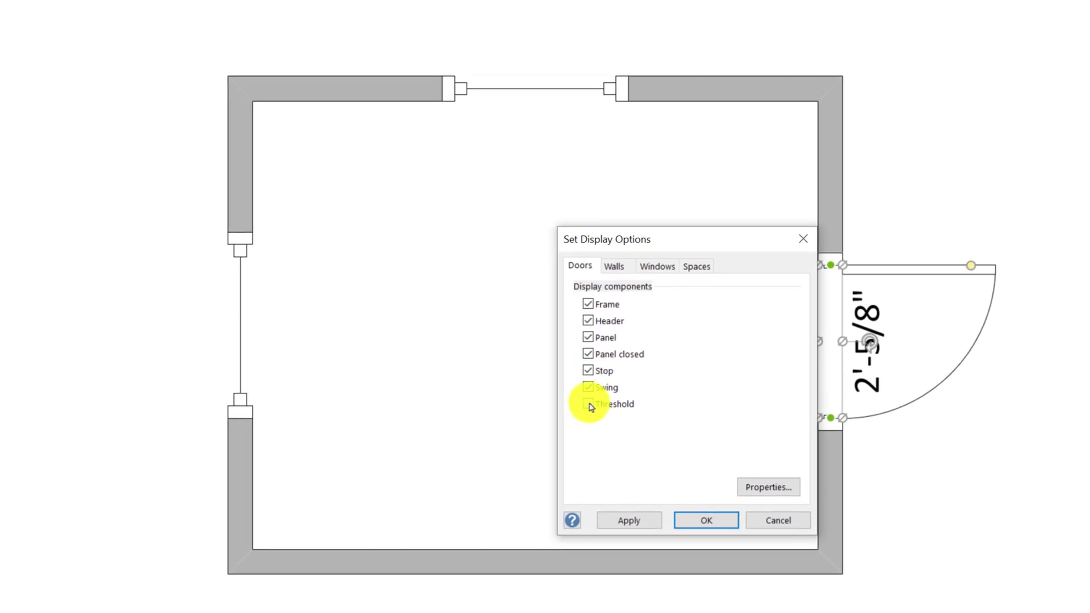
{"action": "left_click", "coordinate": [705, 267]}
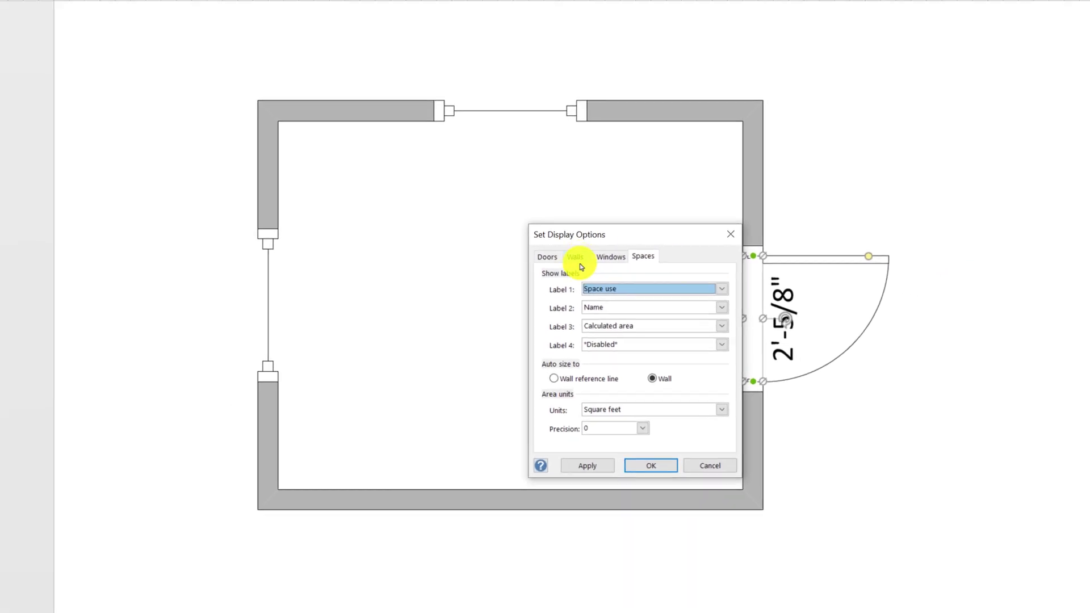
{"action": "key", "text": "Return"}
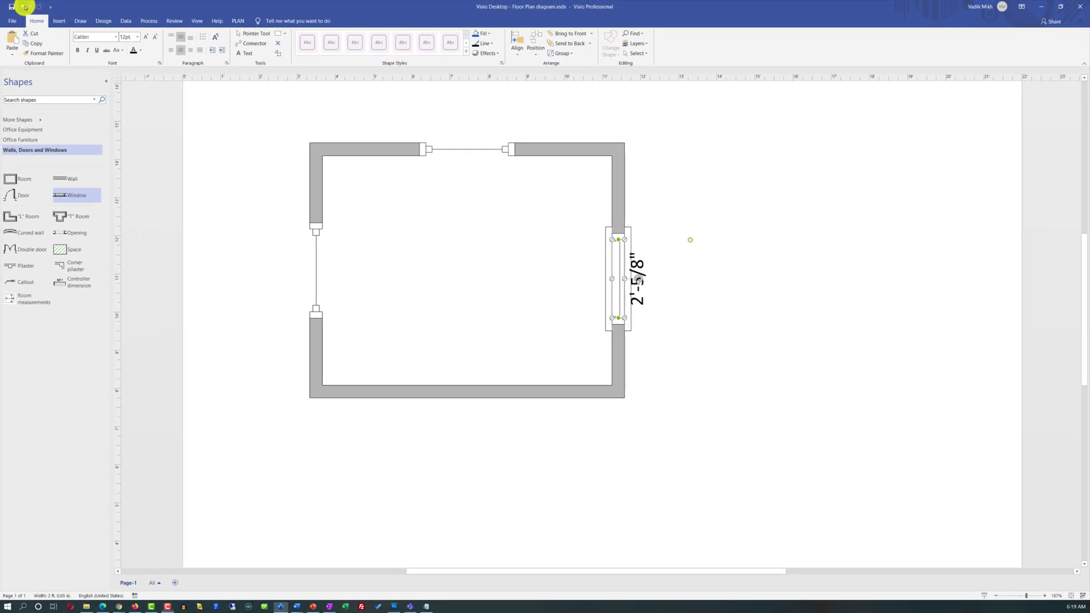
- Undo the door display change and label the room 'Living Area'
{"action": "key", "text": "Tab"}
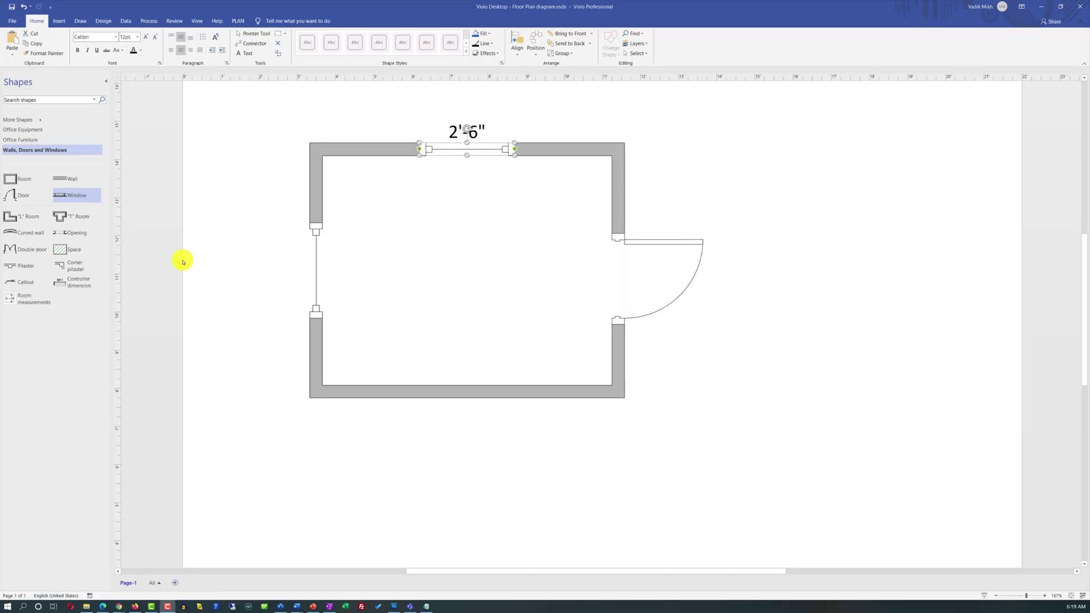
{"action": "right_click", "coordinate": [493, 150]}
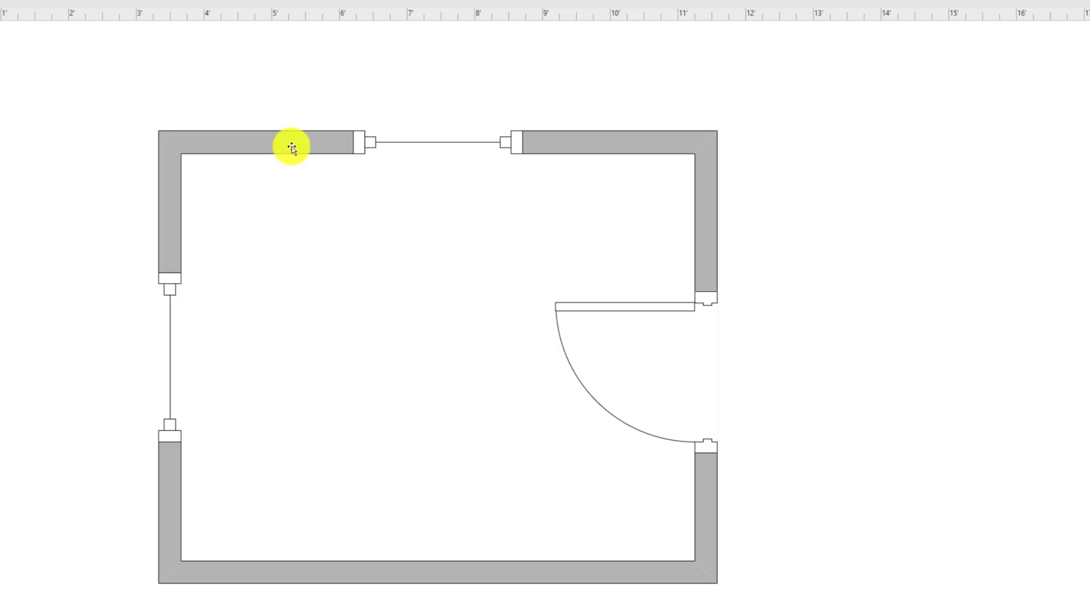
{"action": "left_click", "coordinate": [291, 148]}
{"action": "left_click", "coordinate": [329, 390]}
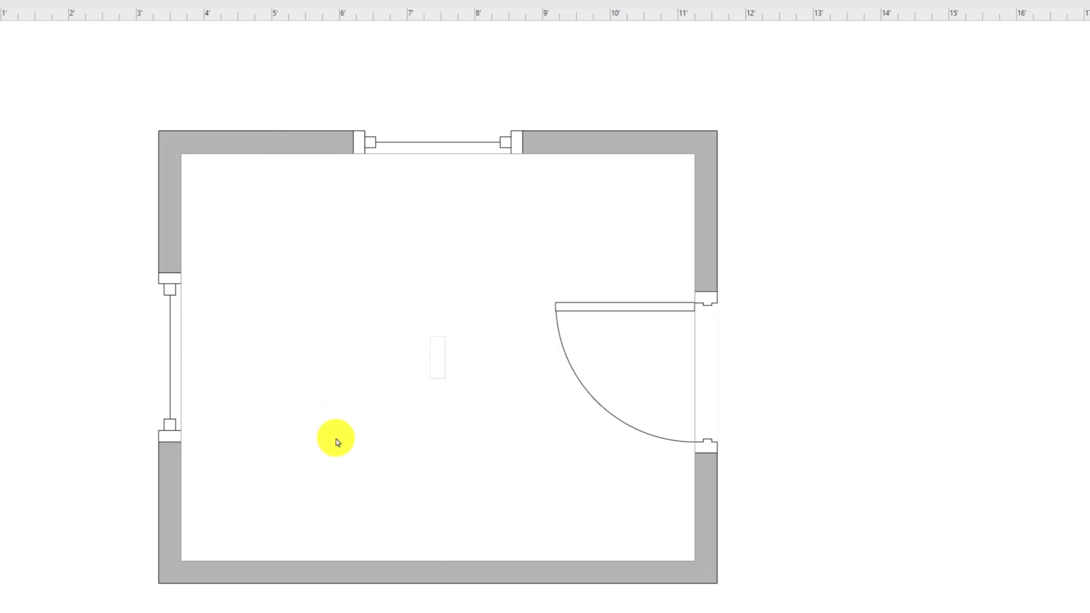
{"action": "type", "text": "Living Area"}
{"action": "left_click", "coordinate": [97, 465]}
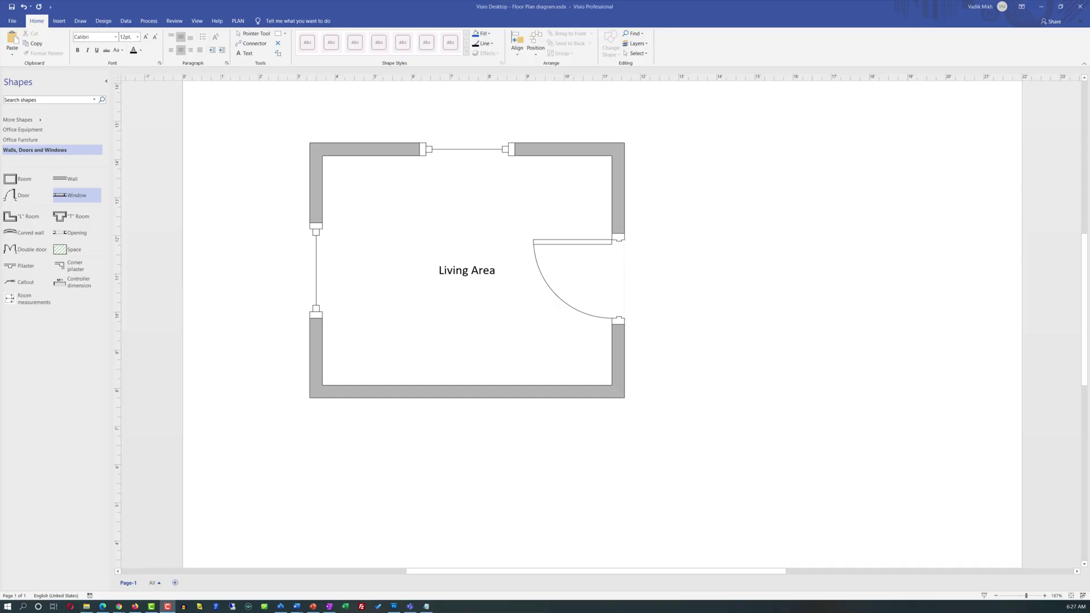
{"action": "left_click_drag", "start_coordinate": [19, 177], "coordinate": [816, 311]}
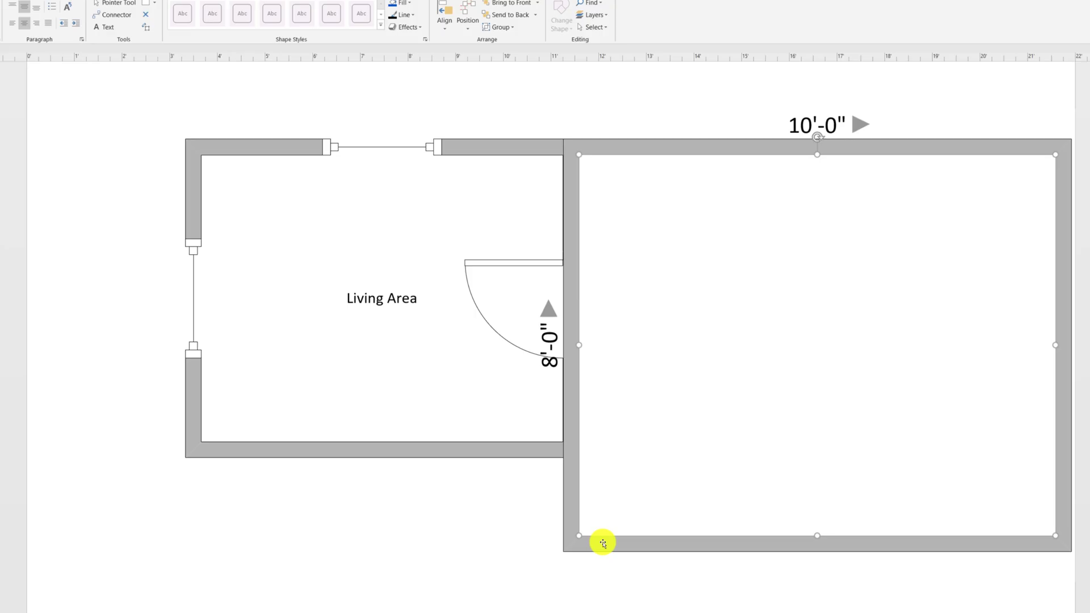
{"action": "key", "text": "Delete"}
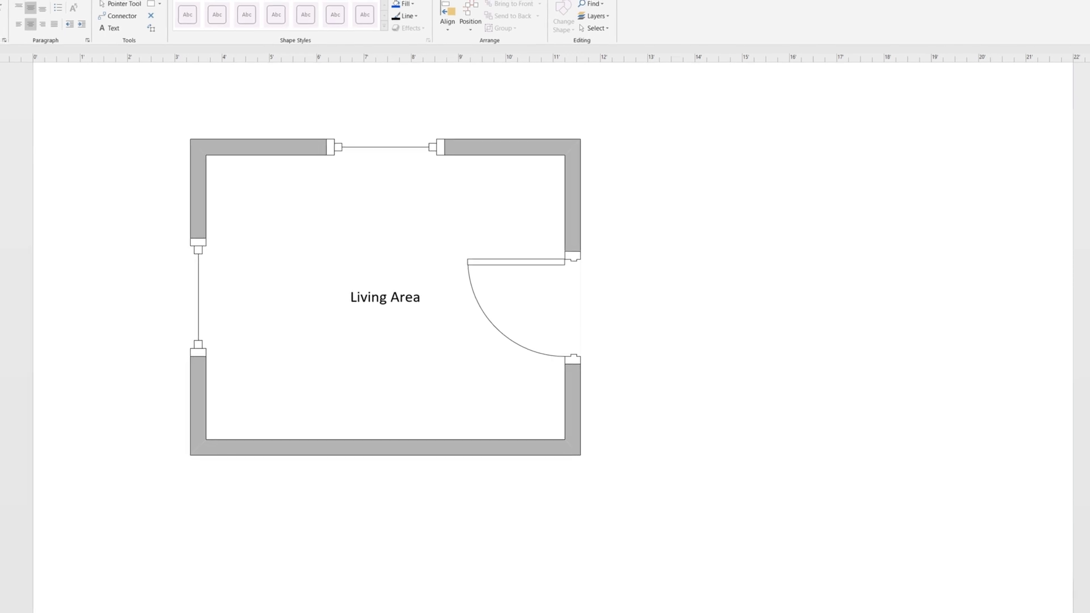
- Enlarge the room to about 12'-7 1/16" by 9'-11 3/4" and place an 8'-0" wall inside it
{"action": "left_click", "coordinate": [565, 438]}
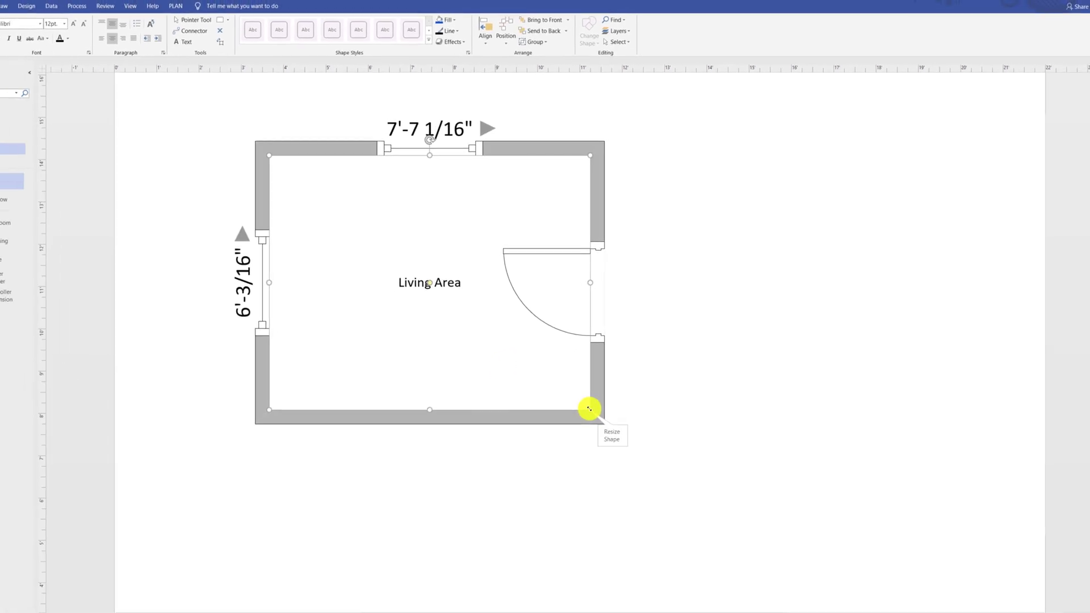
{"action": "left_click_drag", "start_coordinate": [613, 390], "coordinate": [802, 520]}
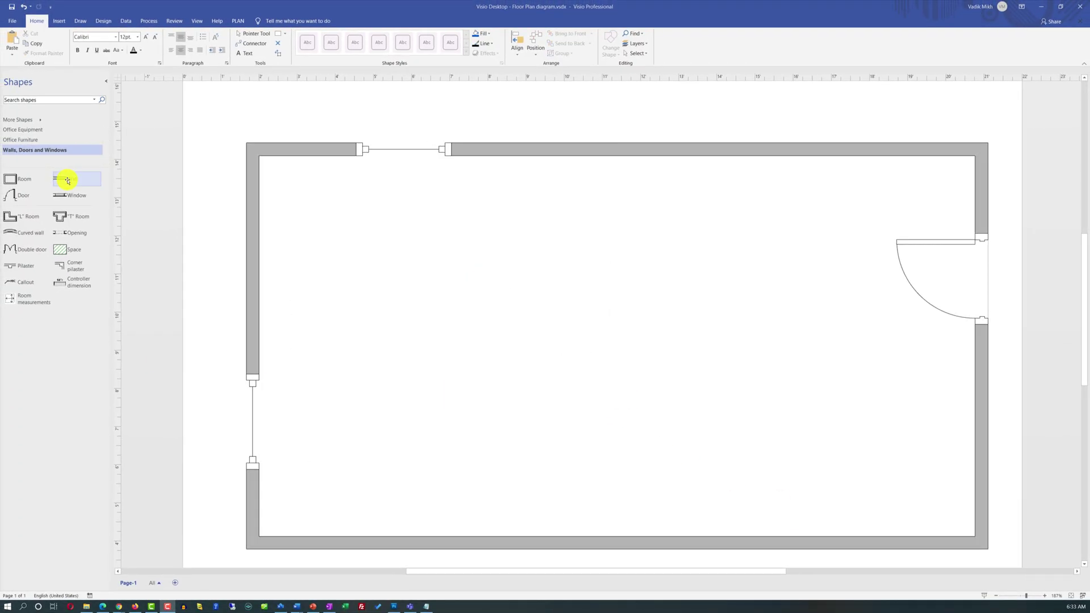
{"action": "left_click_drag", "start_coordinate": [67, 181], "coordinate": [579, 295]}
{"action": "left_click_drag", "start_coordinate": [495, 291], "coordinate": [518, 224]}
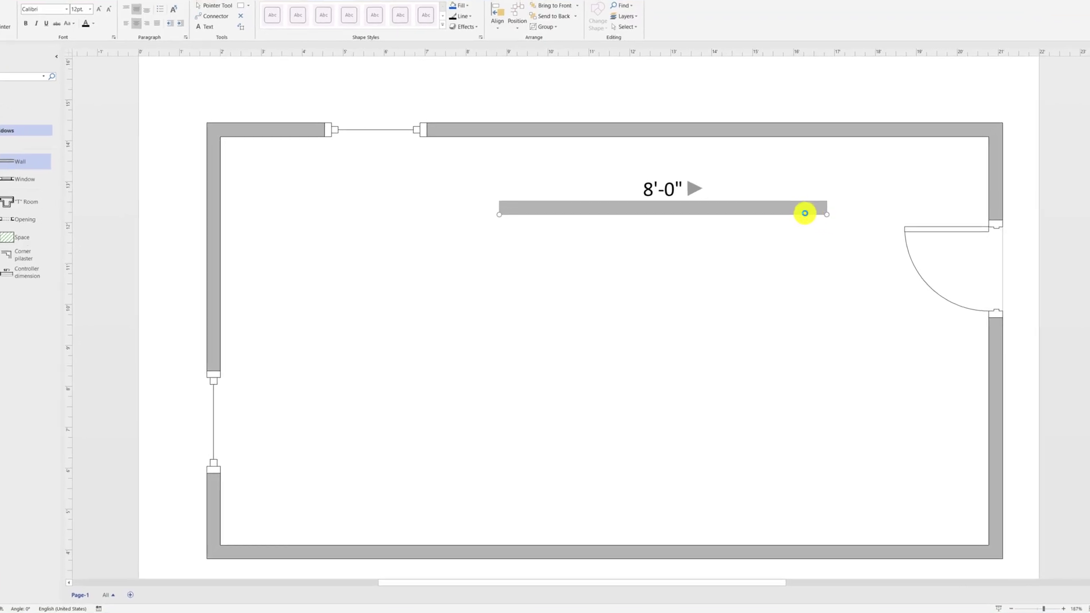
- Hang the new wall vertically from the room's top wall
{"action": "left_click_drag", "start_coordinate": [794, 205], "coordinate": [885, 393]}
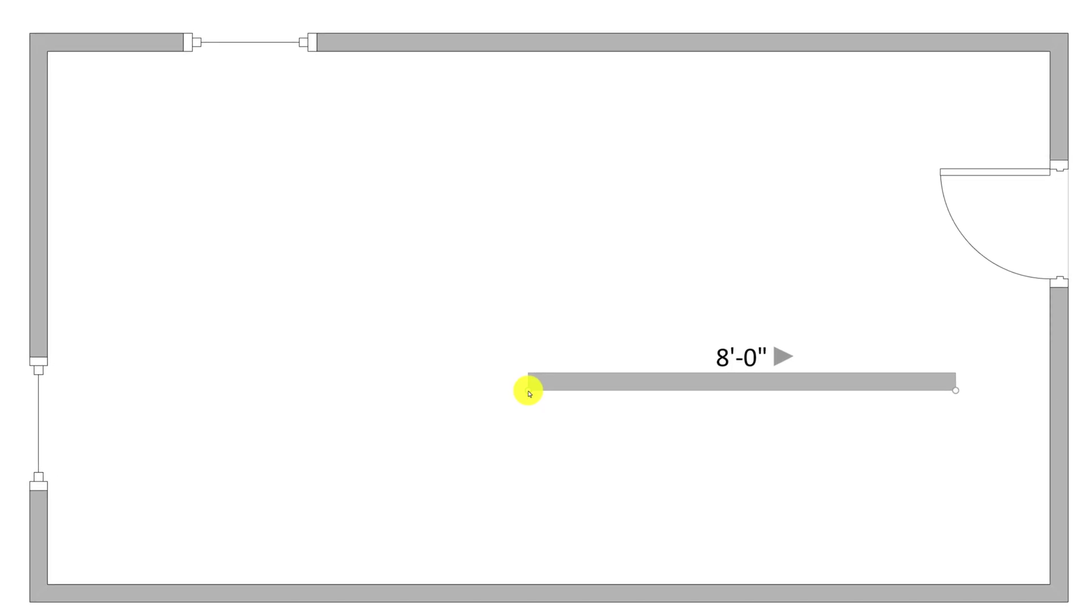
{"action": "left_click_drag", "start_coordinate": [528, 394], "coordinate": [734, 418]}
{"action": "left_click_drag", "start_coordinate": [742, 365], "coordinate": [569, 358]}
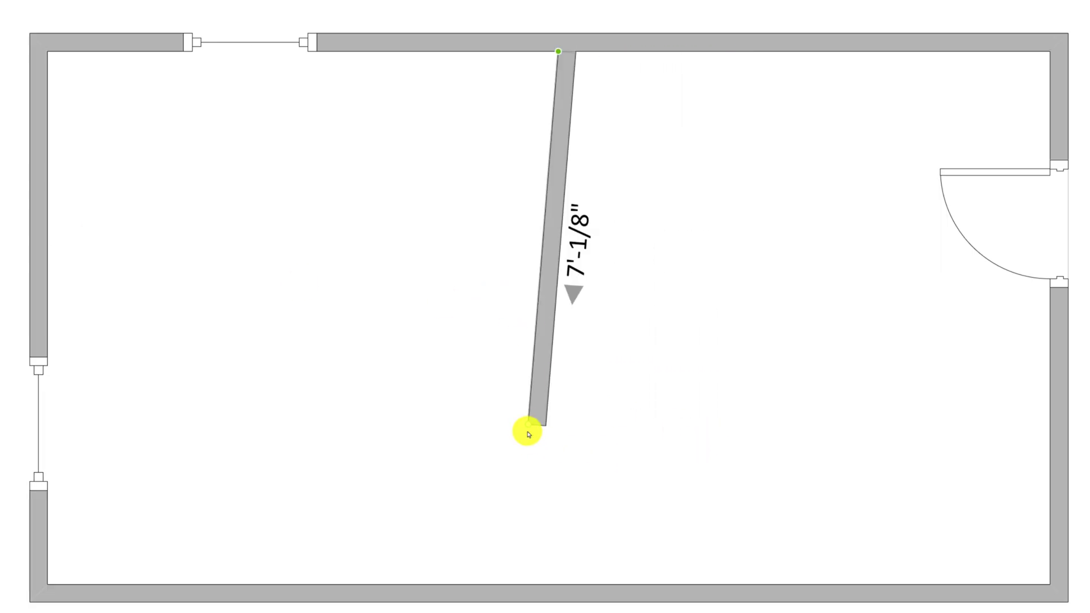
{"action": "left_click_drag", "start_coordinate": [529, 426], "coordinate": [554, 428]}
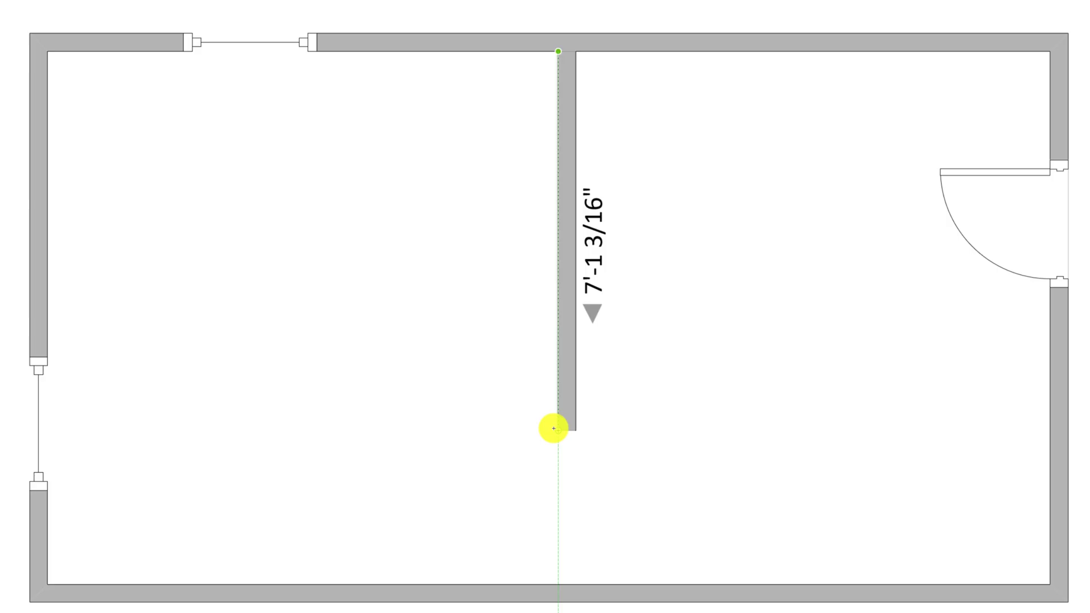
{"action": "left_click_drag", "start_coordinate": [553, 428], "coordinate": [553, 428]}
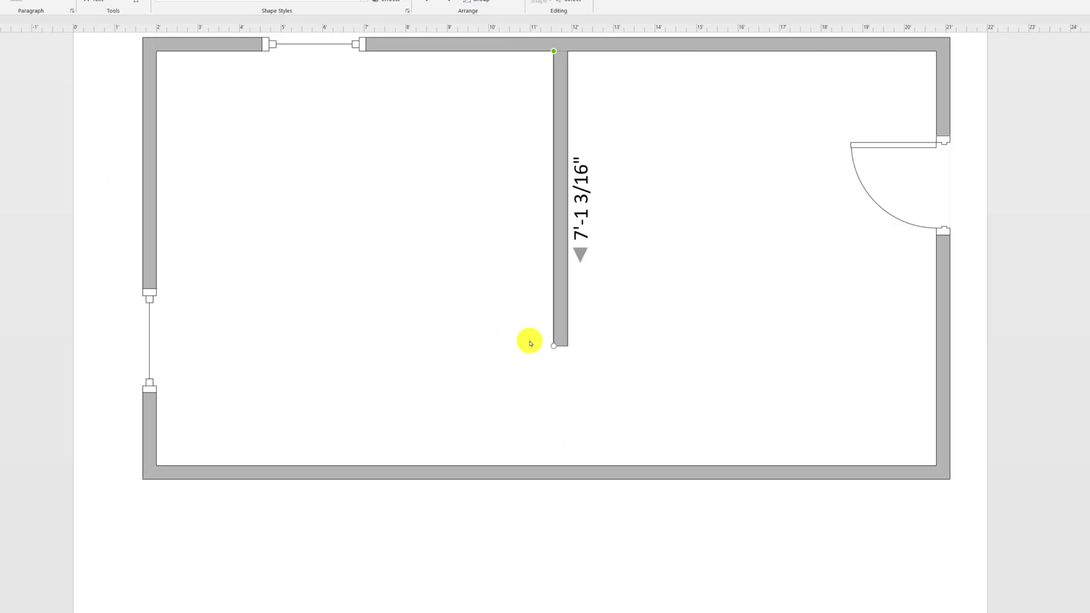
- Extend the interior wall to the bottom wall and cut a 3'-5 3/8" opening in it
{"action": "left_click_drag", "start_coordinate": [554, 348], "coordinate": [557, 472]}
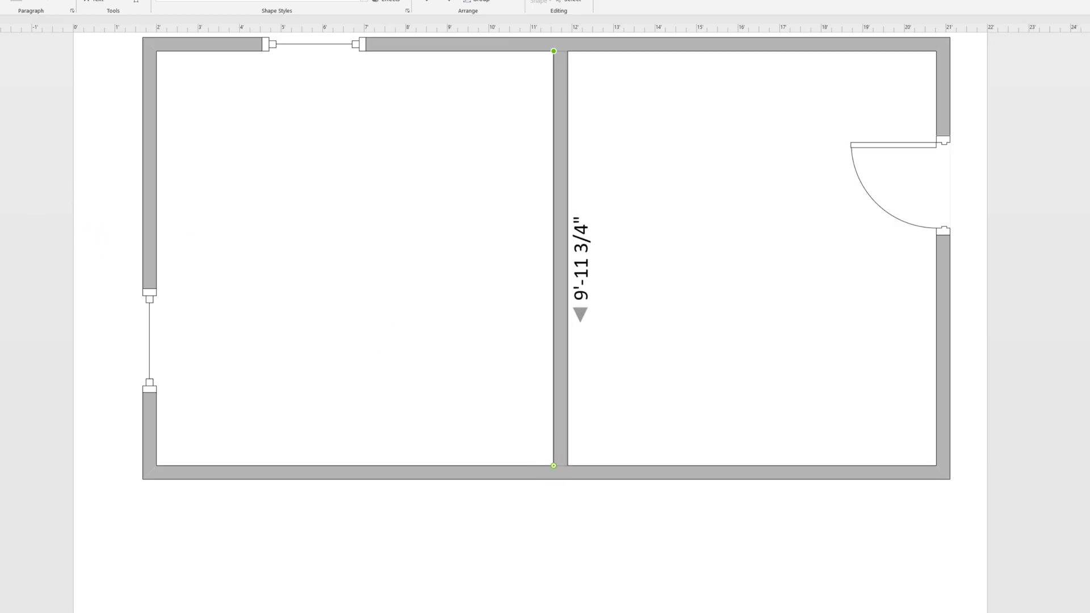
{"action": "left_click_drag", "start_coordinate": [3, 217], "coordinate": [554, 218]}
{"action": "left_click_drag", "start_coordinate": [560, 273], "coordinate": [565, 309]}
- Deselect the widened opening and switch to the Text tool
{"action": "left_click", "coordinate": [275, 302]}
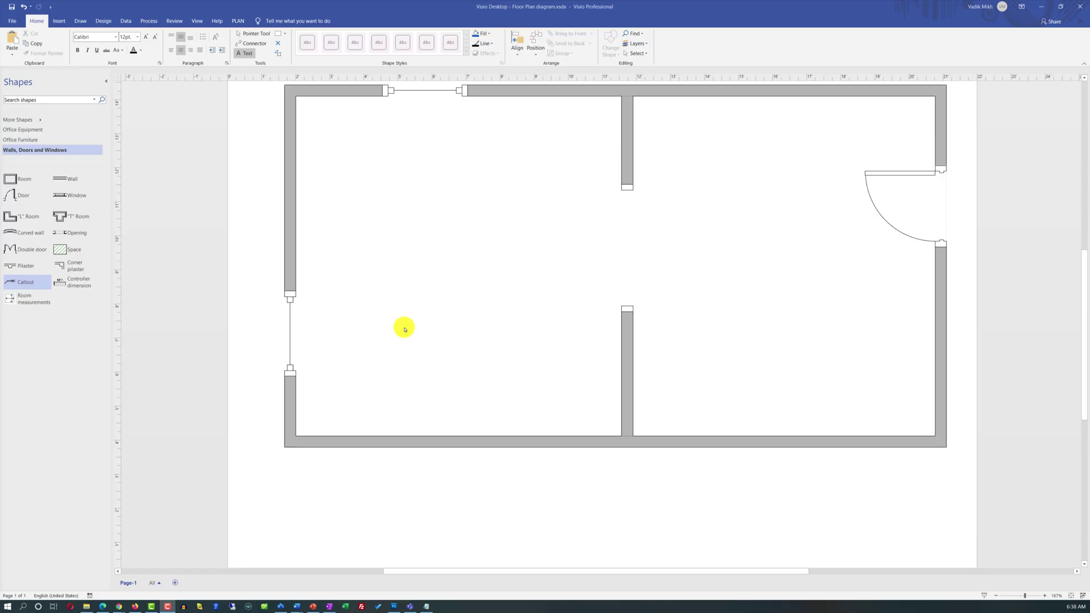
{"action": "left_click", "coordinate": [248, 54]}
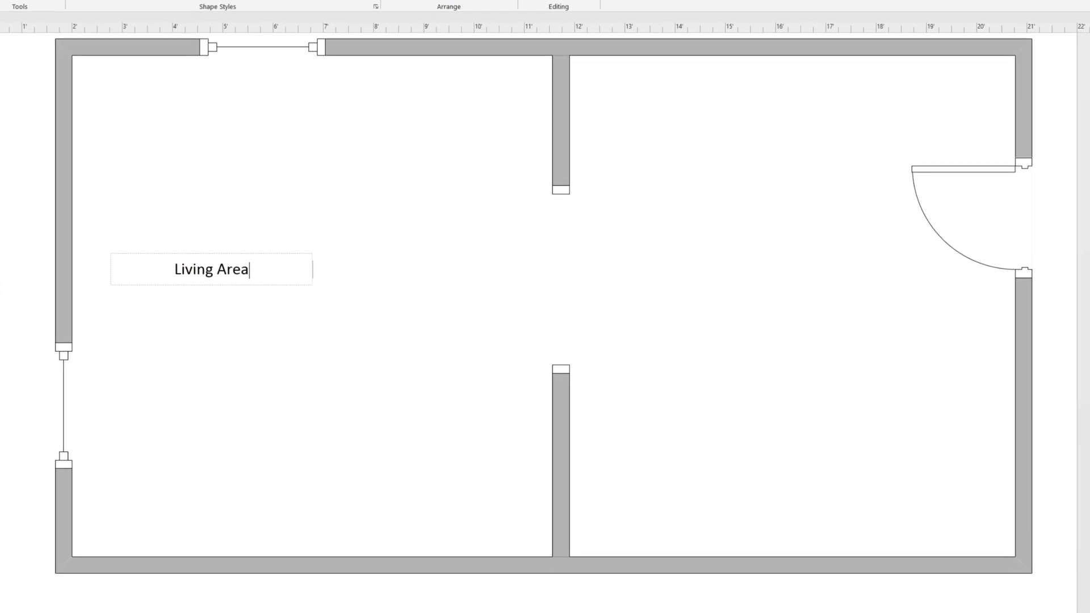
- Position the Living Area label in the left room and copy it into the right room for Kitchen
{"action": "key", "text": "Escape"}
{"action": "left_click_drag", "start_coordinate": [266, 263], "coordinate": [361, 276]}
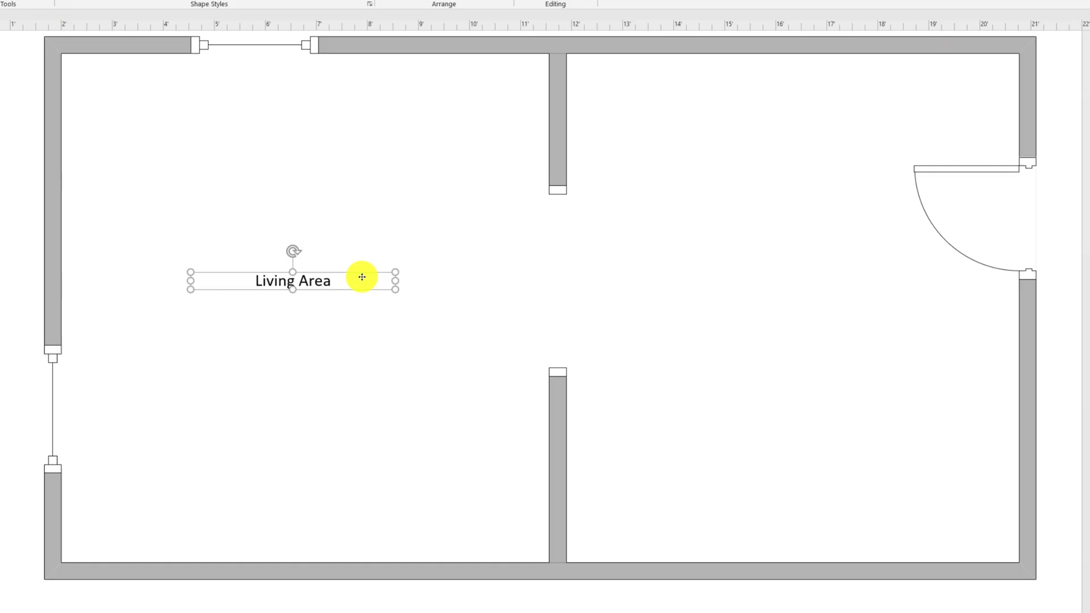
{"action": "right_click", "coordinate": [332, 278]}
{"action": "left_click", "coordinate": [433, 297]}
{"action": "key", "text": "ctrl+v"}
{"action": "left_click_drag", "start_coordinate": [647, 284], "coordinate": [818, 299]}
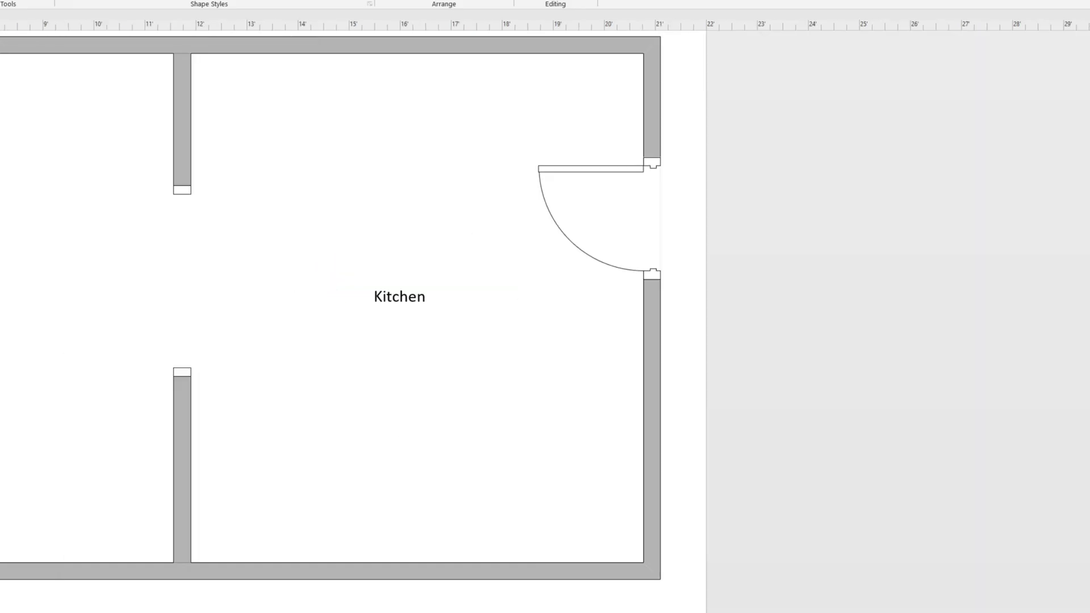